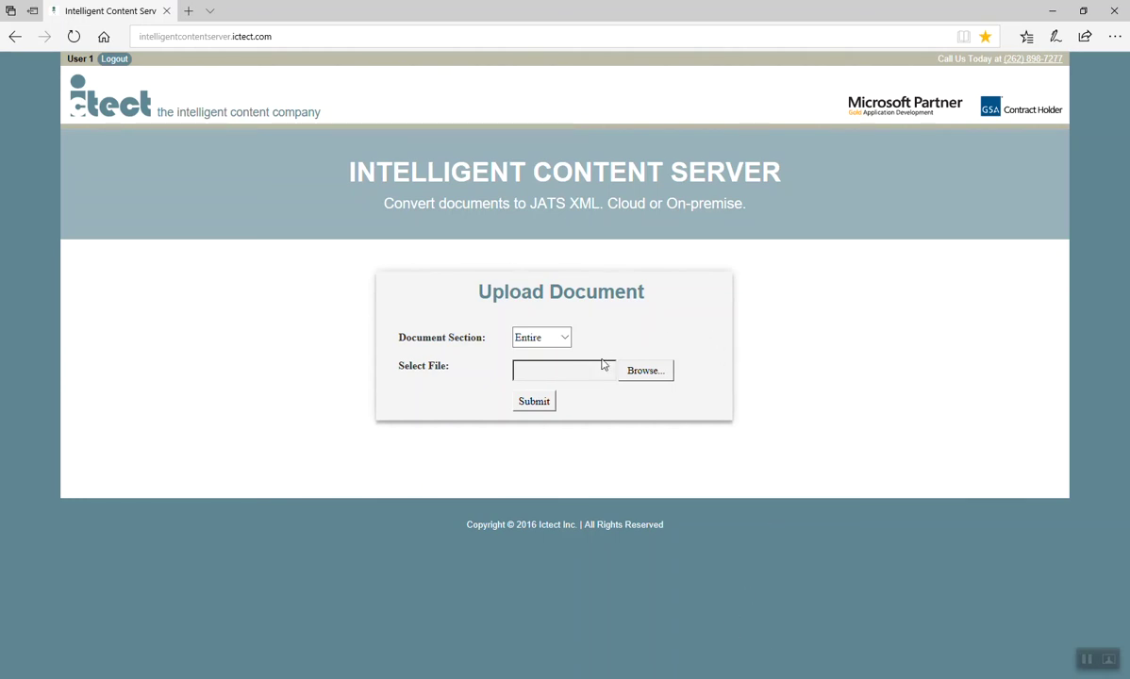
- Leave the Document Section at Entire and bring up the file chooser
click(564, 337)
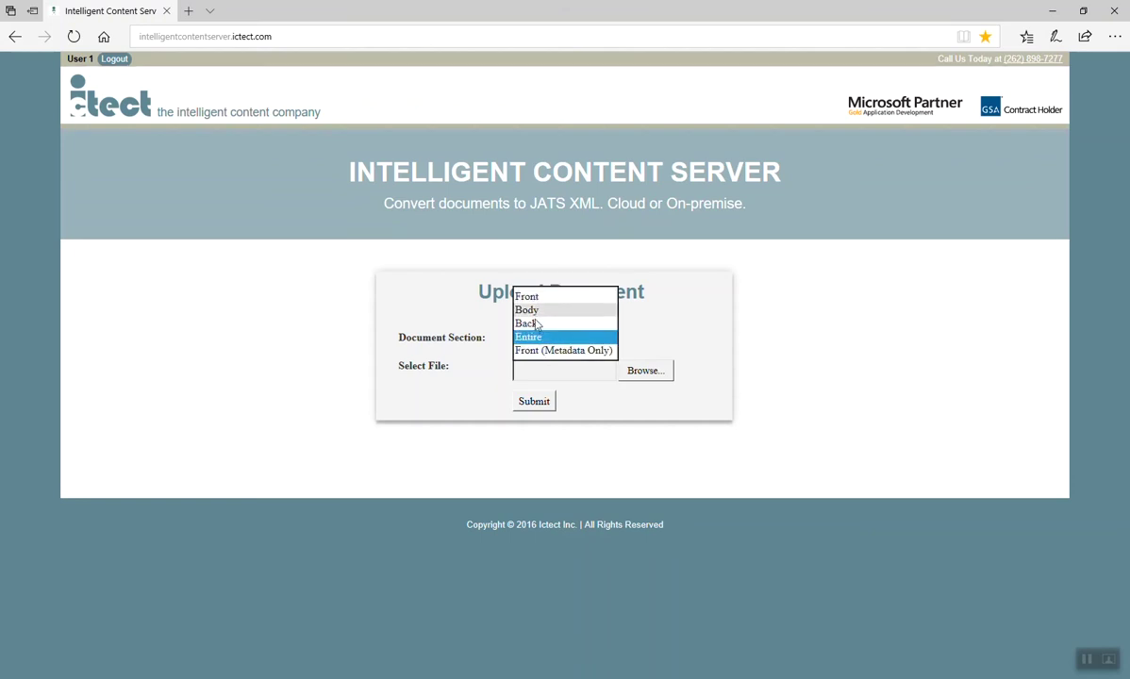
click(541, 374)
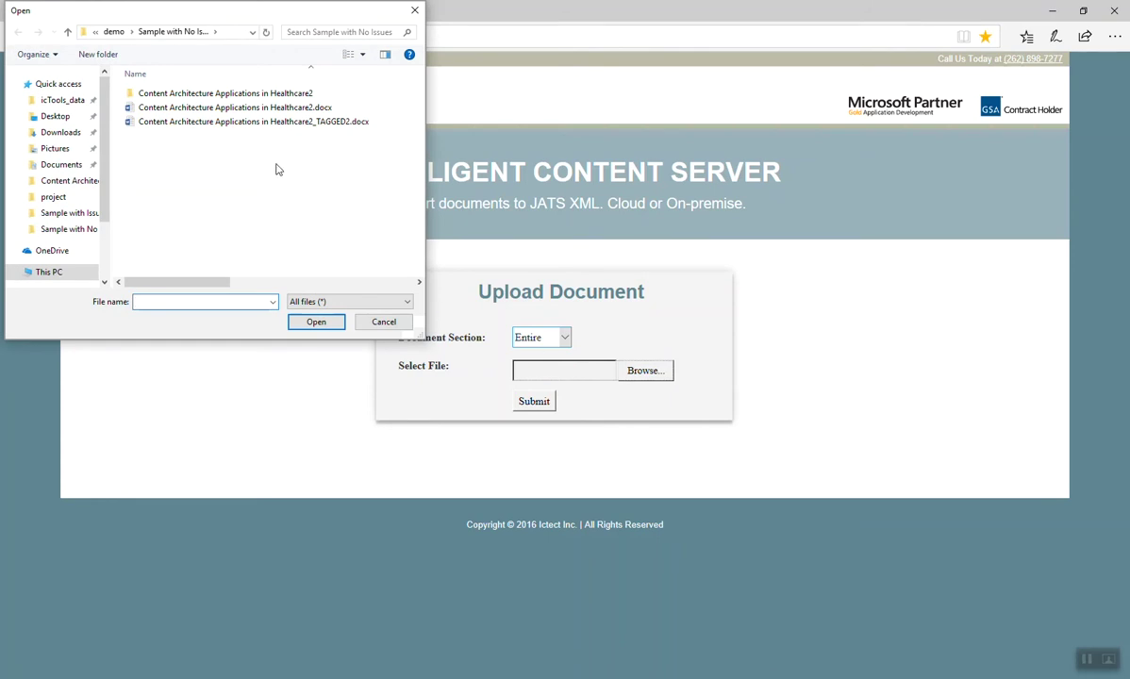
- Choose Content Architecture Applications in Healthcare2.docx and submit it for scanning
click(282, 110)
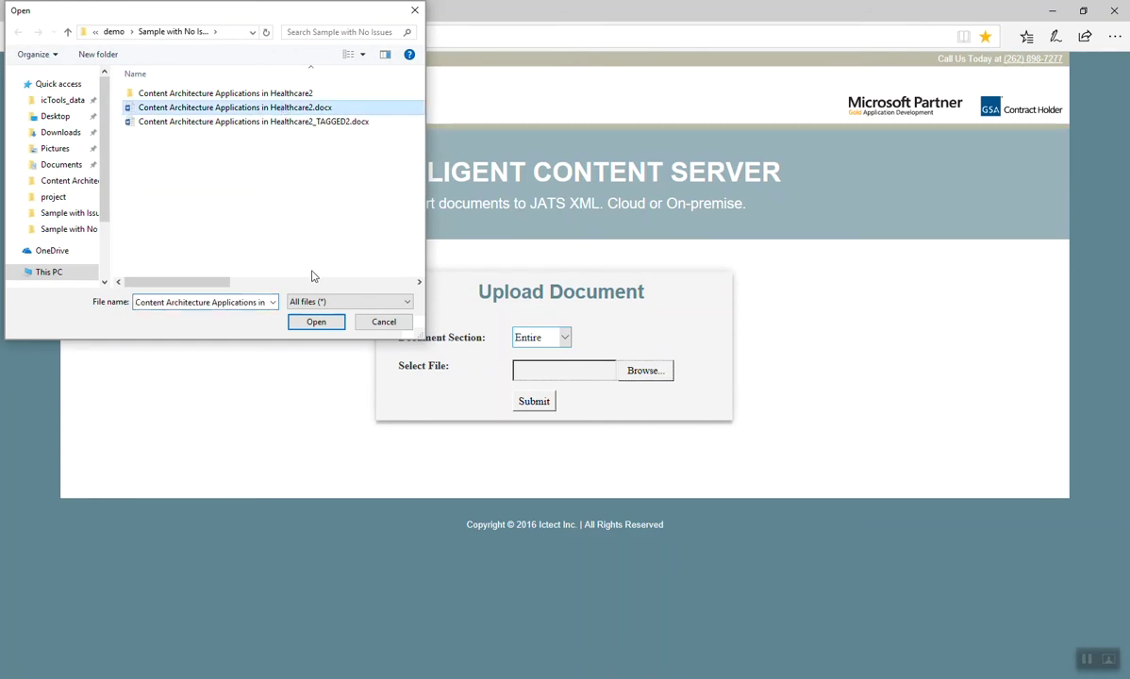
click(316, 322)
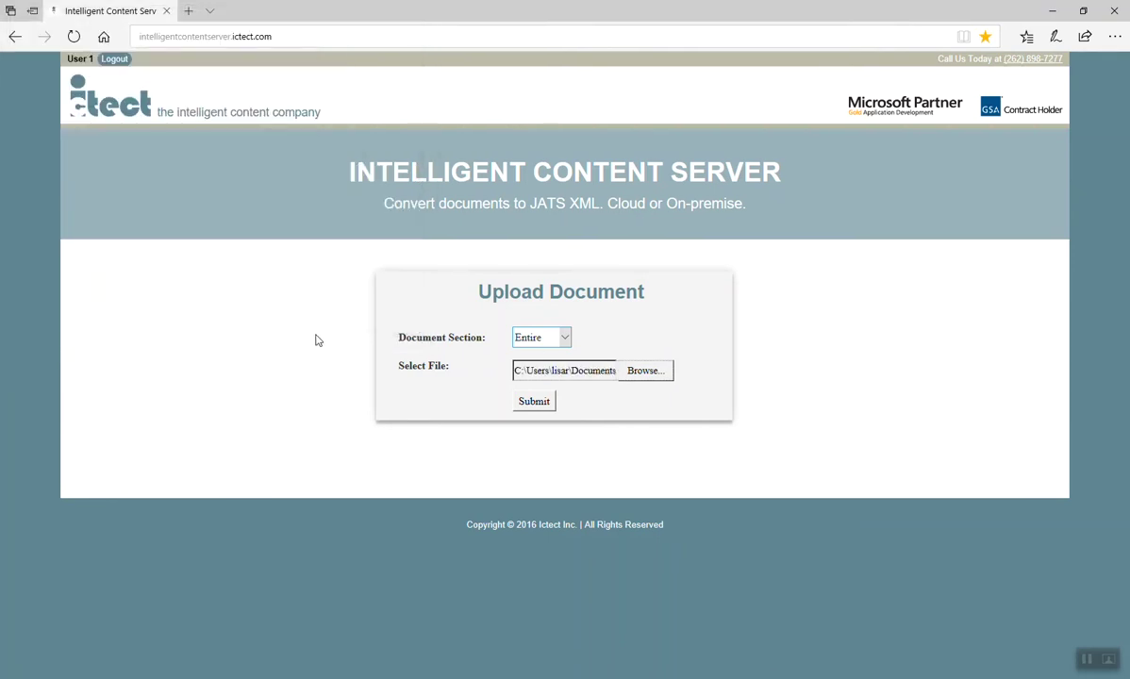
click(530, 402)
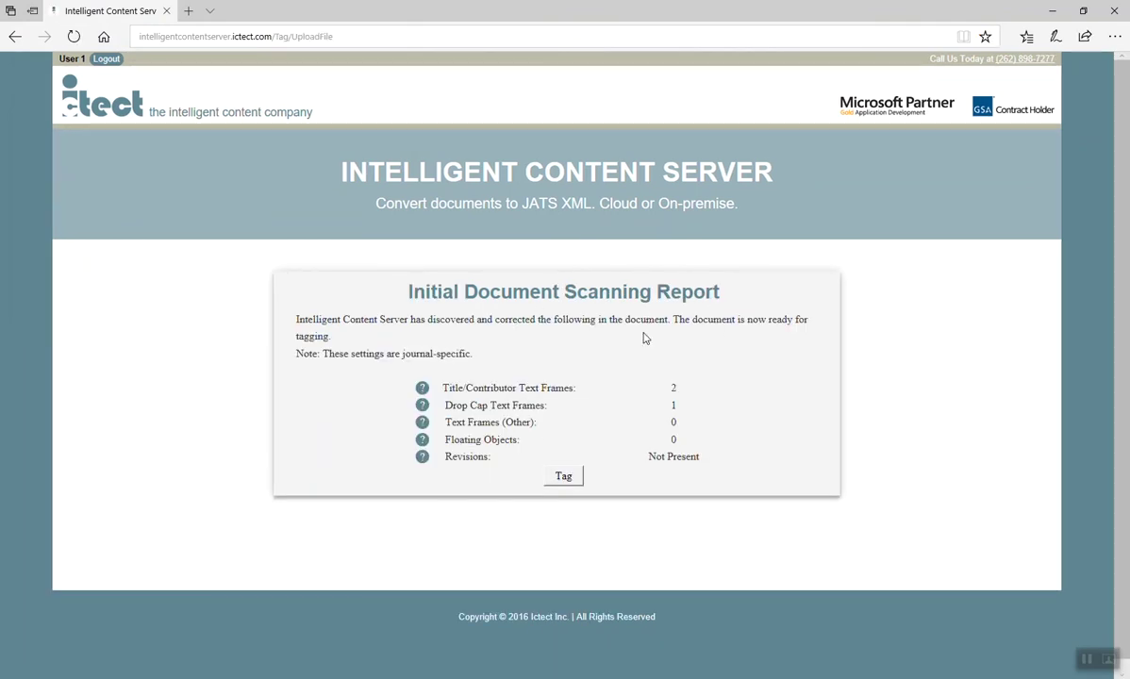
- Tag the scanned article to produce Content Architecture Applications in Healthcare2_TAGGED2.docx
click(565, 479)
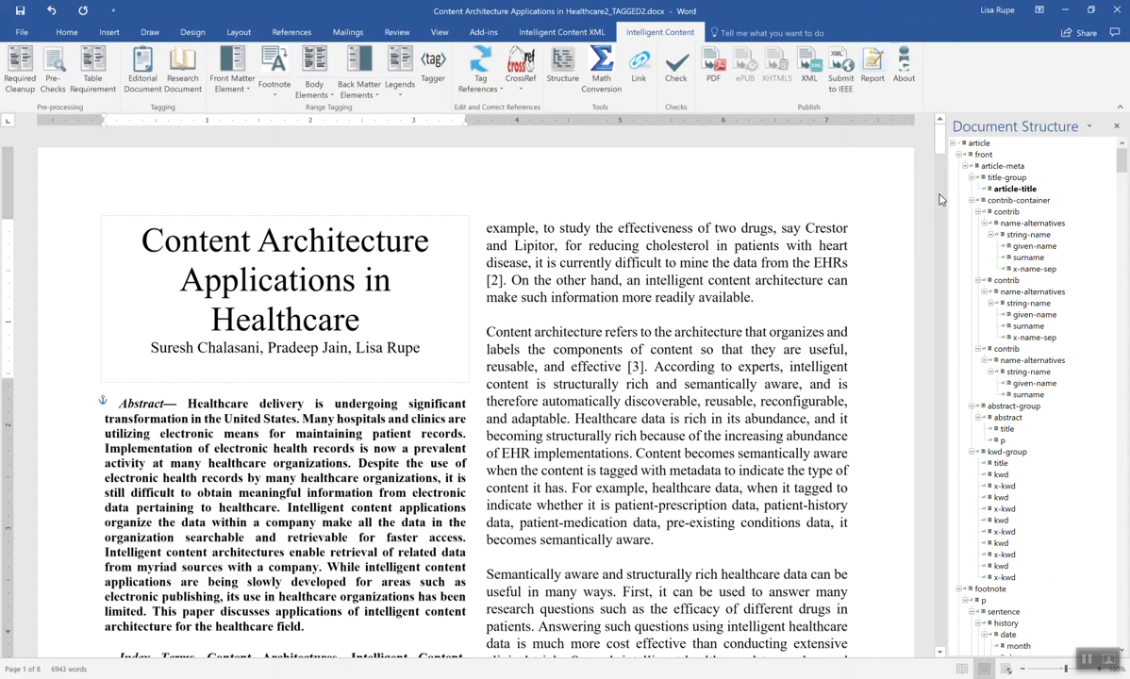
- Inspect the article-title, surname, given-name and footnote tags in the Document Structure pane
click(1016, 189)
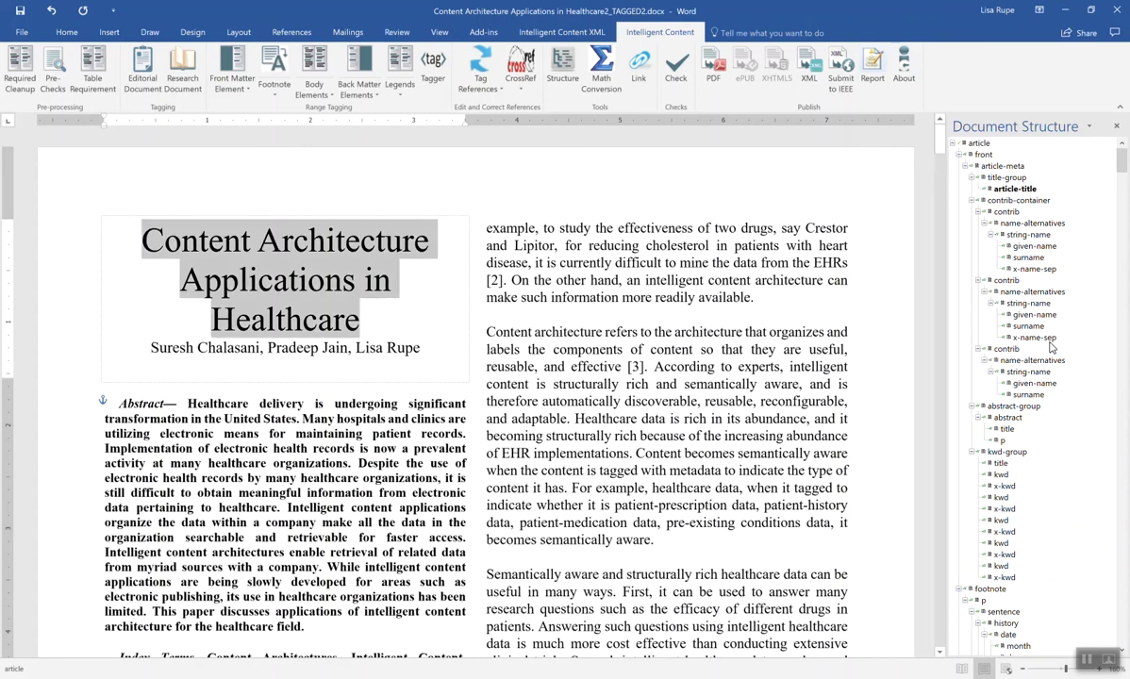
click(1026, 394)
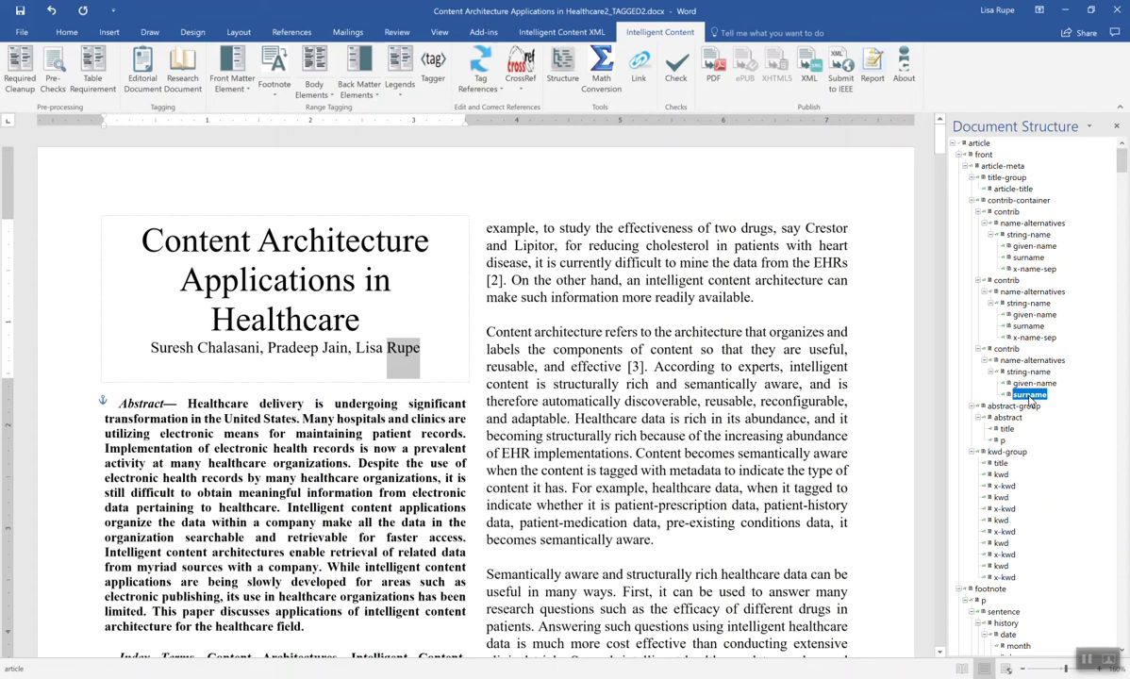
click(1031, 383)
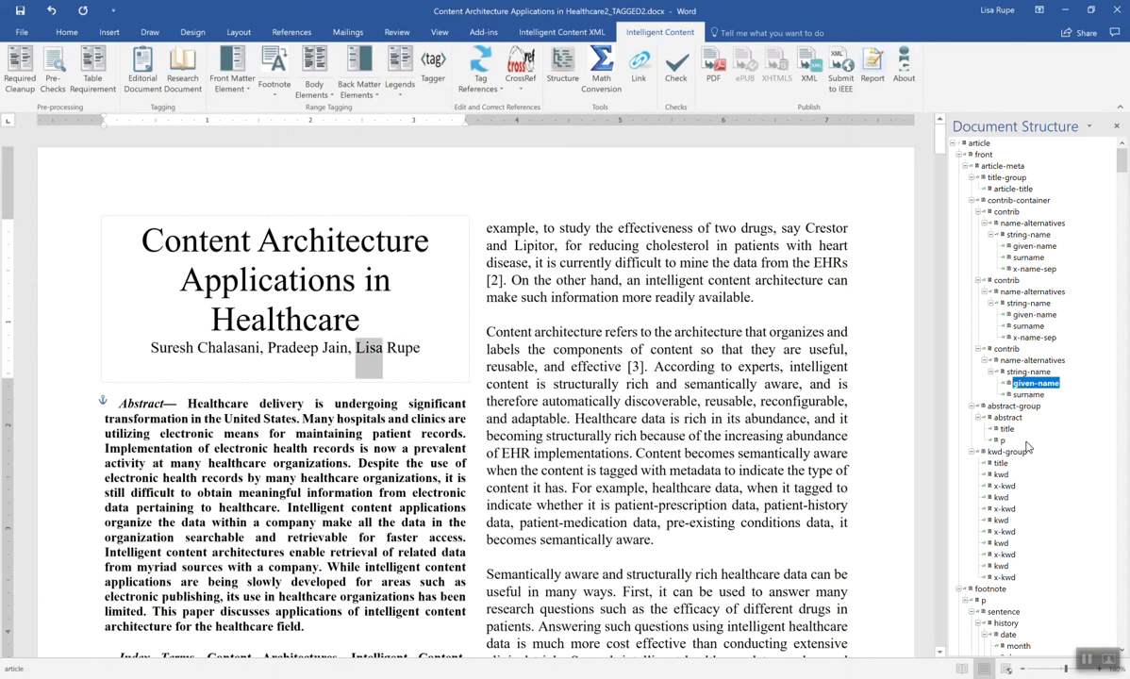
click(998, 592)
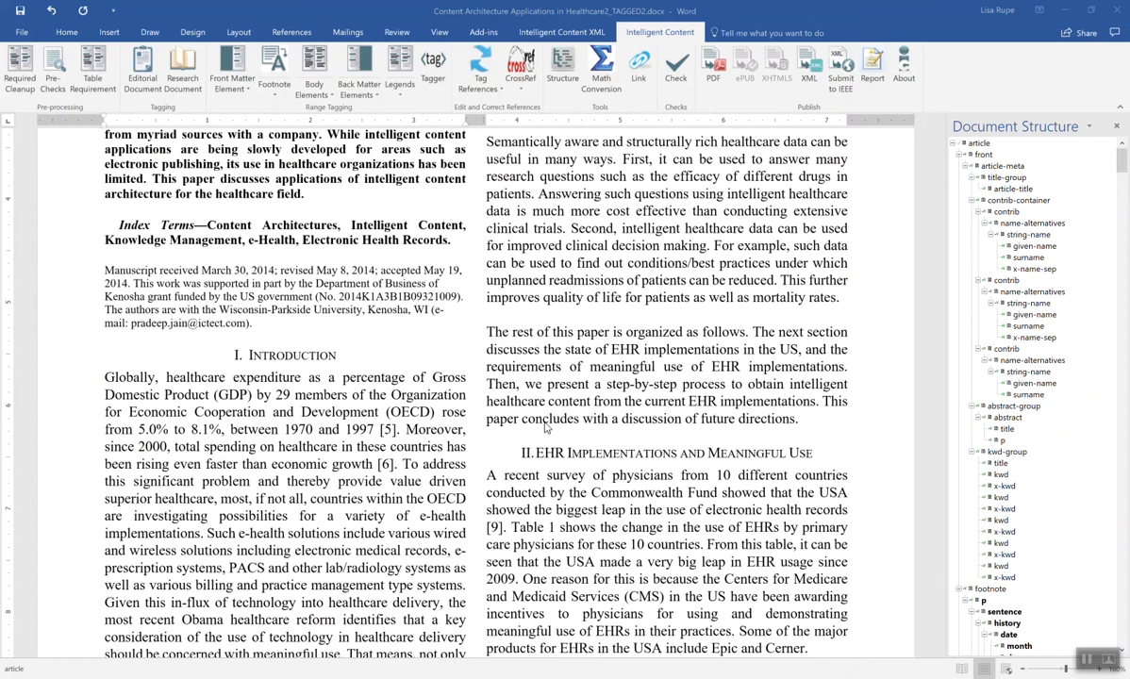
- Check the tags on the Introduction heading, its number I. and its paragraph
click(298, 357)
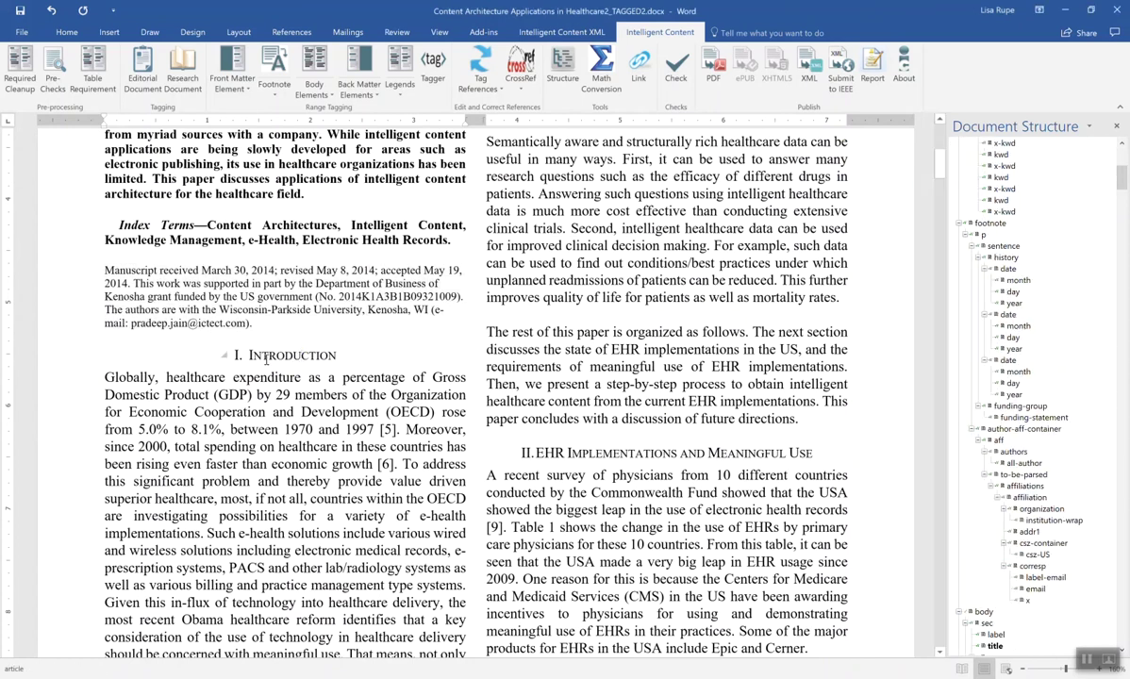
double_click(236, 356)
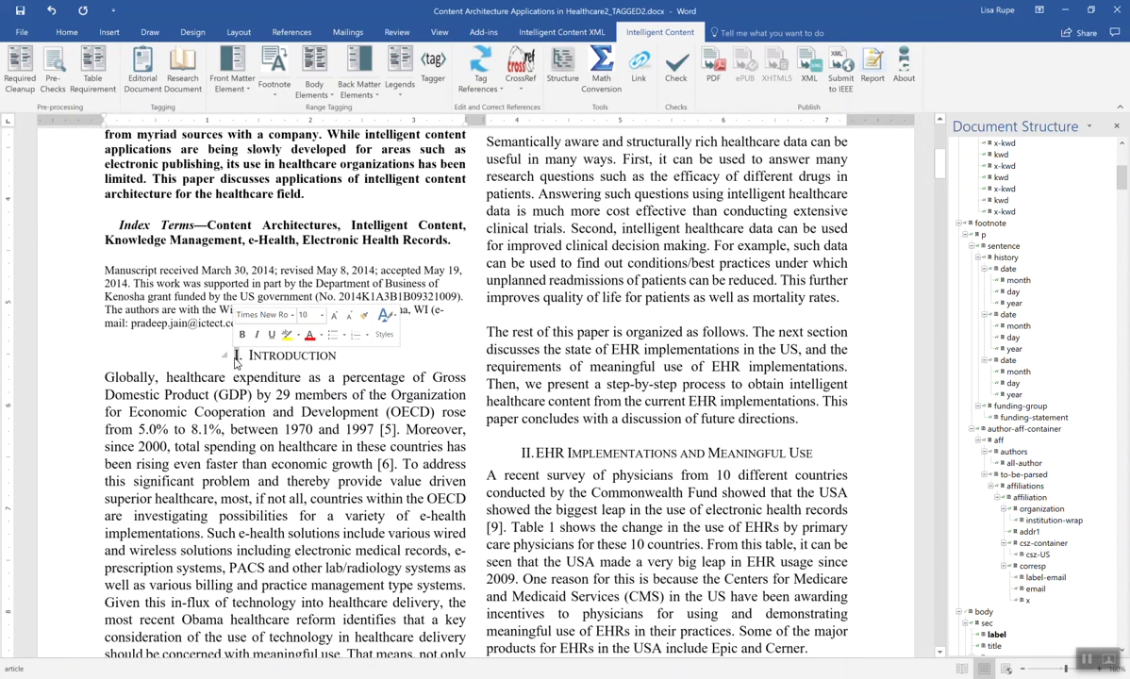
click(250, 393)
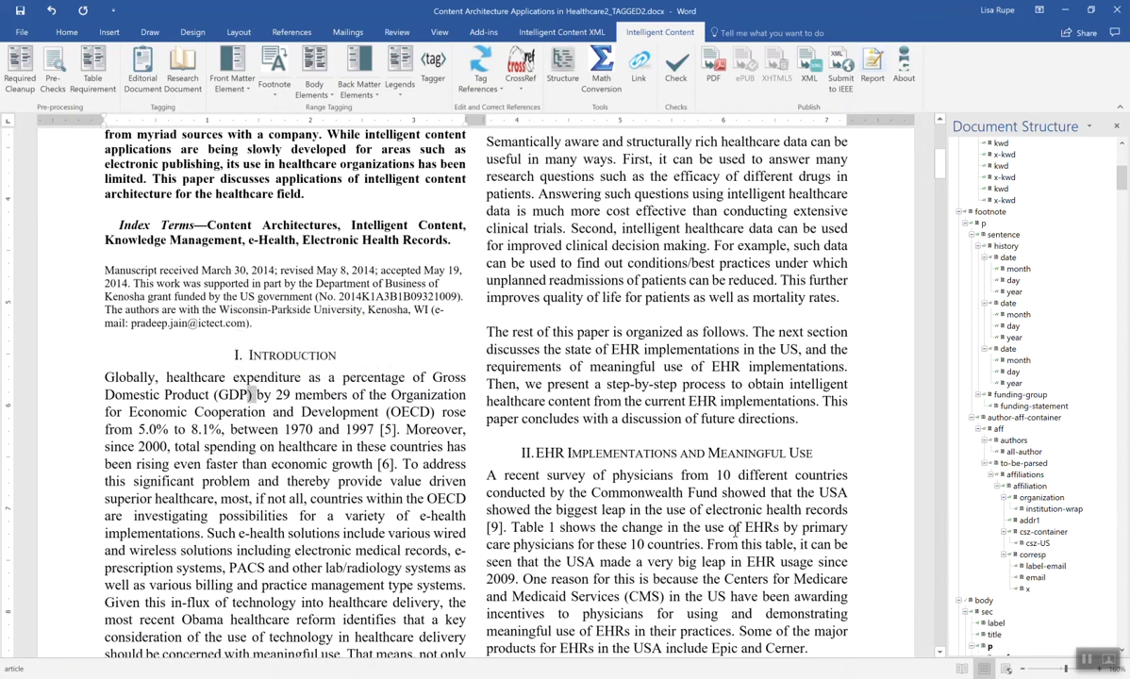
- Scroll down and check the tag on the Staged Approach figure
scroll(942, 654, down, 3)
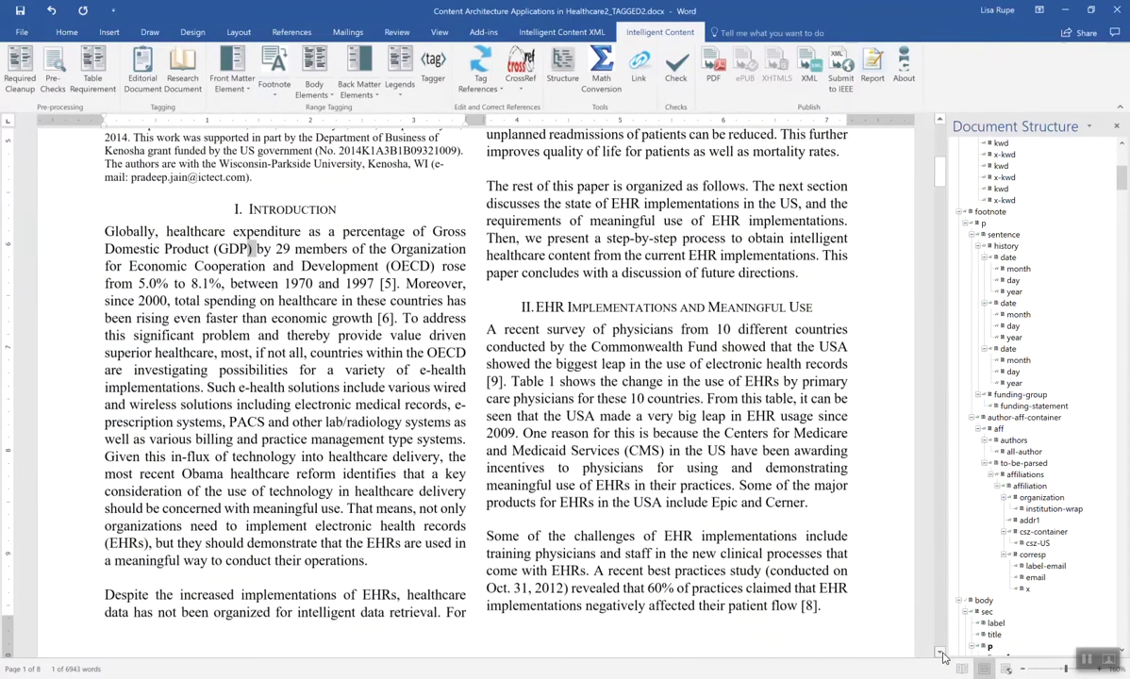
scroll(942, 653, down, 5)
scroll(942, 654, down, 7)
scroll(942, 653, down, 7)
click(703, 441)
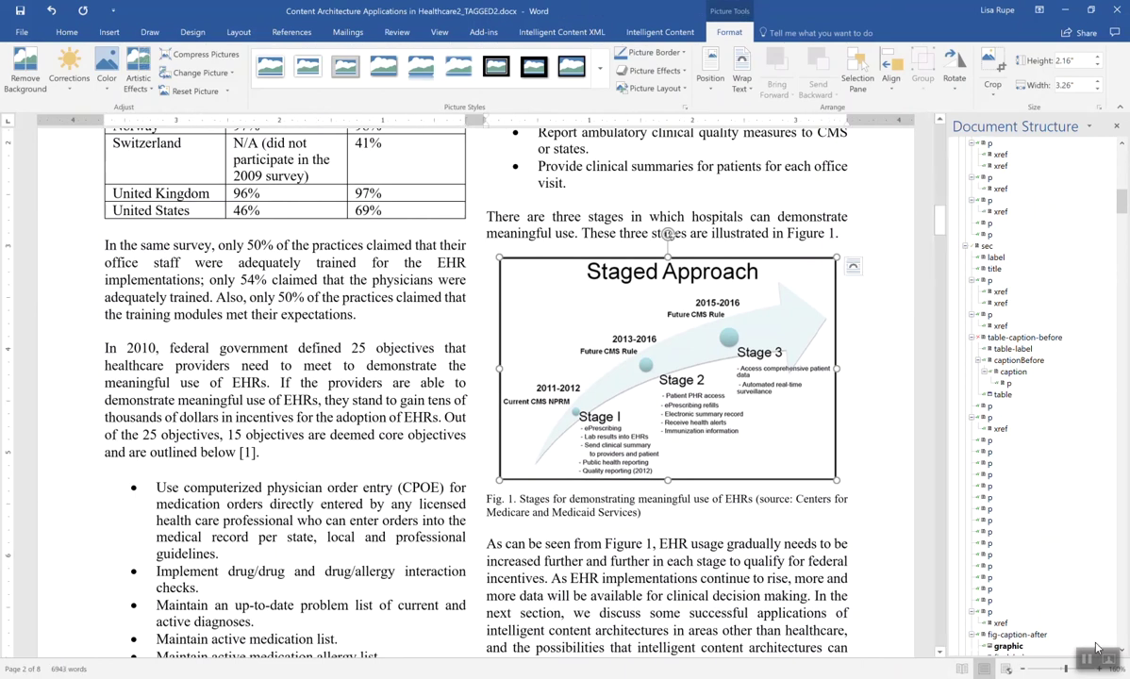
- Check the Fig. 1 label and caption tags, then move down to the References on page 8
click(1122, 652)
click(1123, 651)
click(1123, 652)
click(1123, 652)
click(1009, 612)
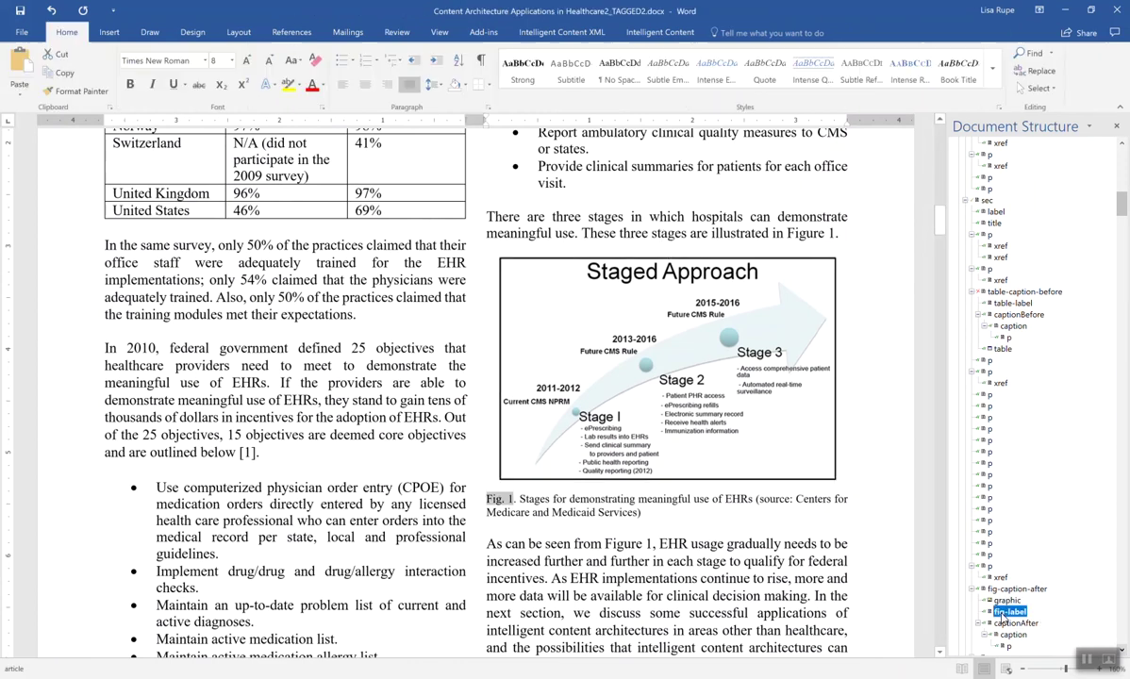
click(1012, 635)
drag(939, 223, 932, 601)
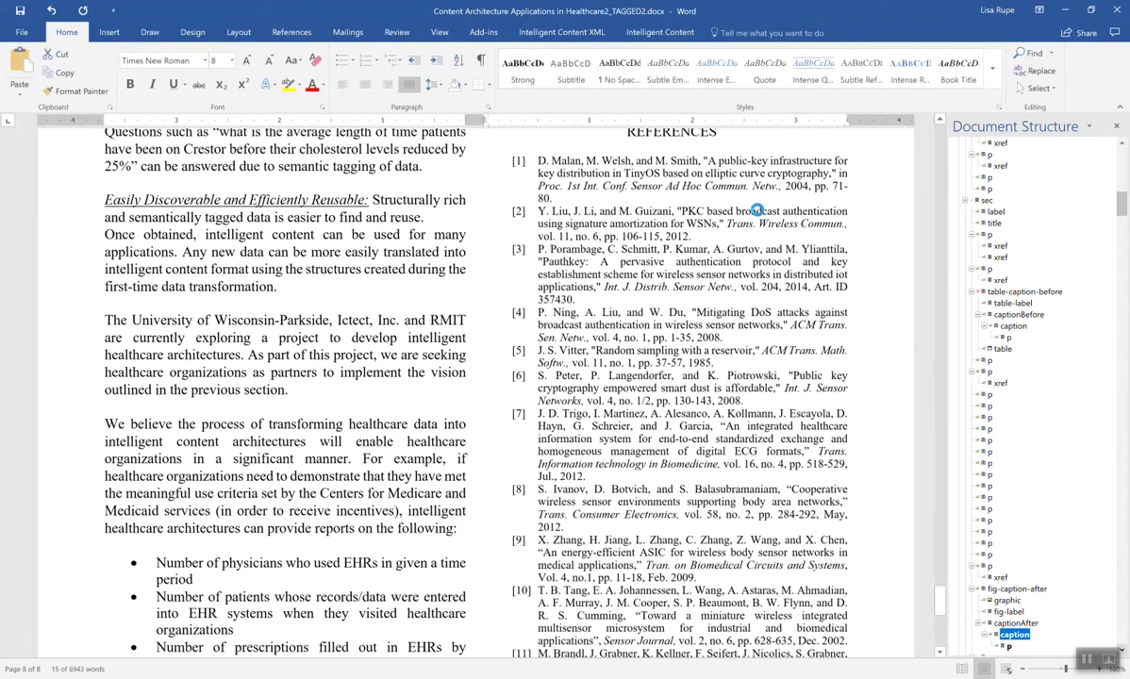
- Check reference [2]'s tagged article title, source, issue, first page, last page and year
double_click(757, 211)
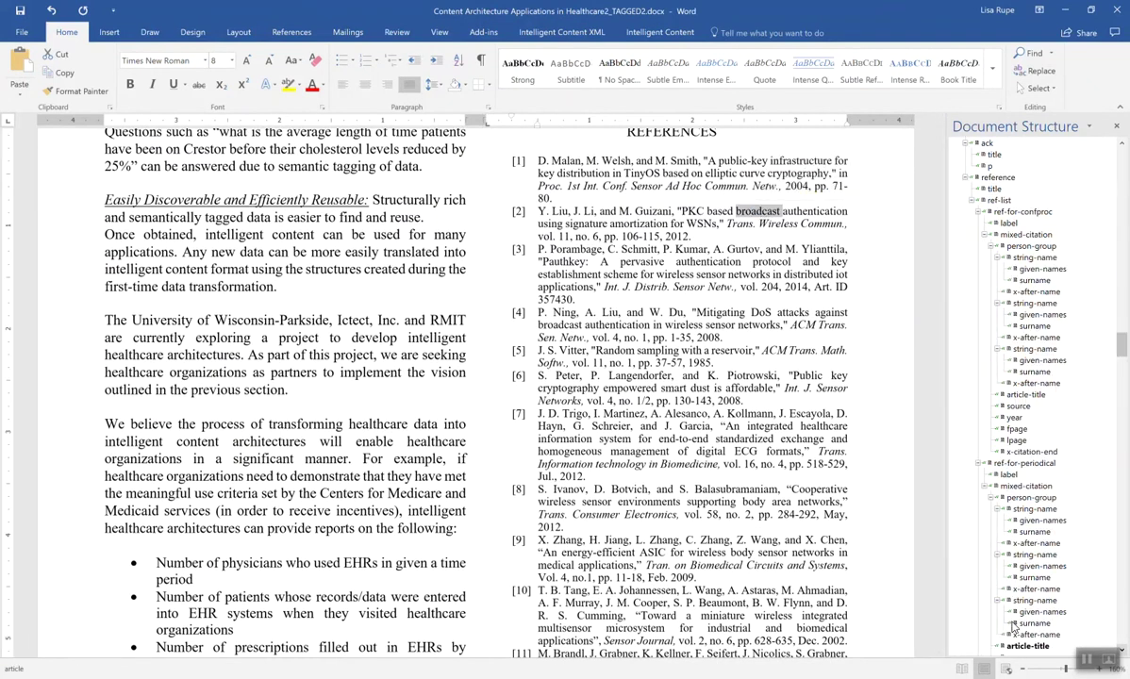
click(1037, 647)
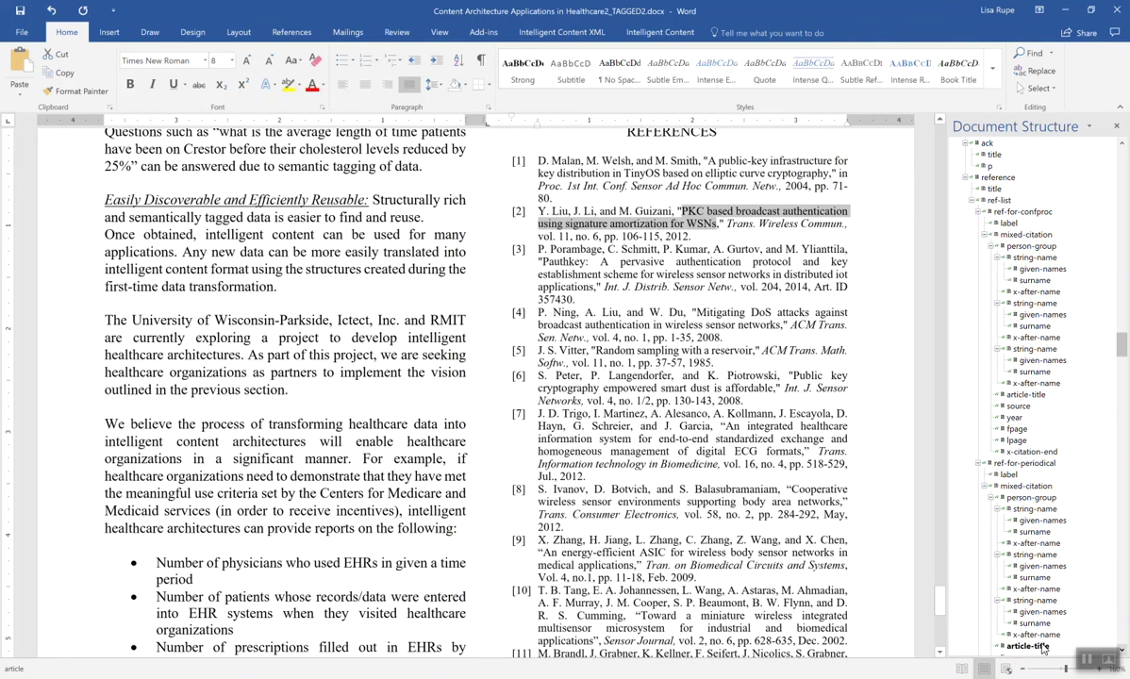
click(1122, 652)
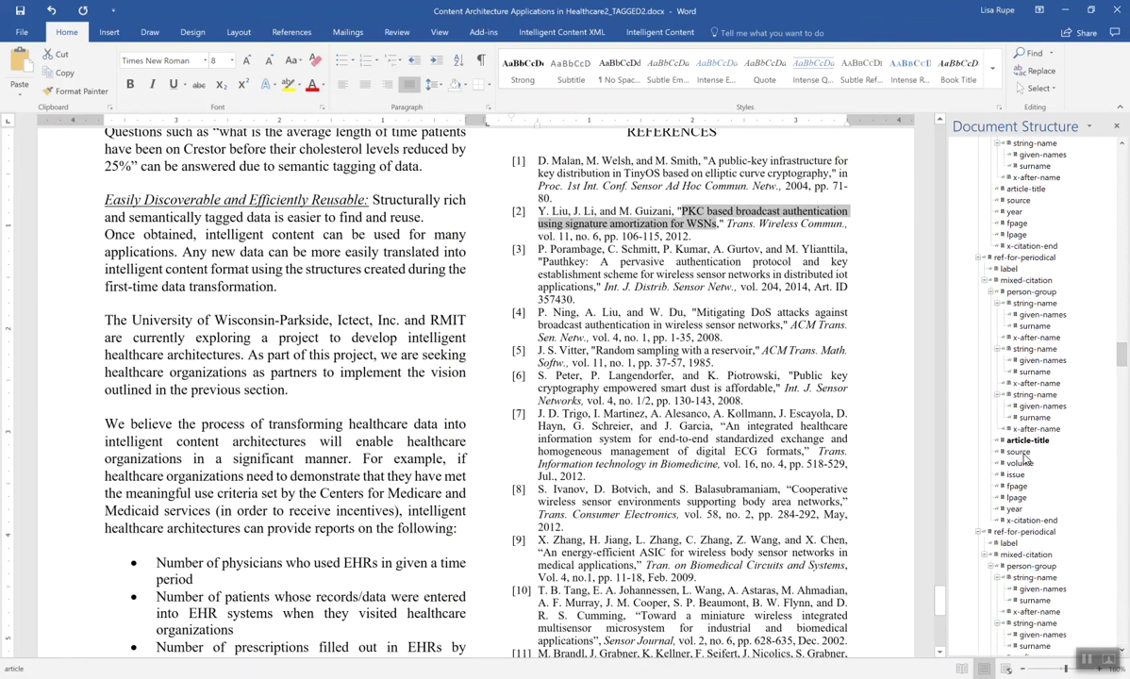
click(1018, 452)
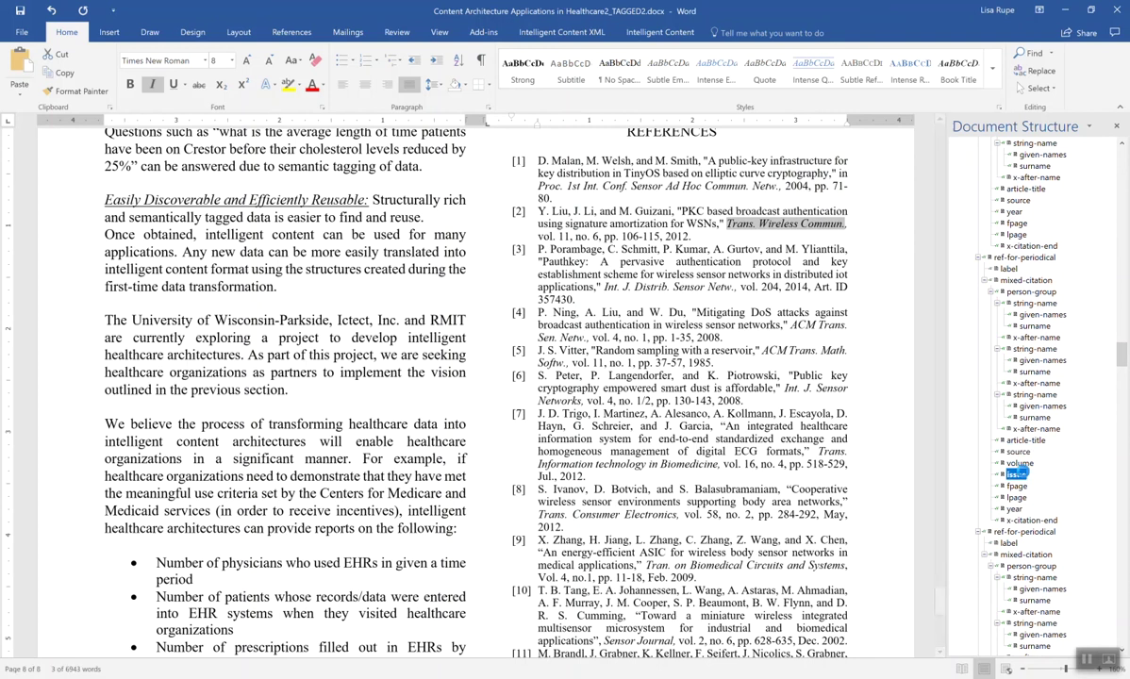
click(1017, 474)
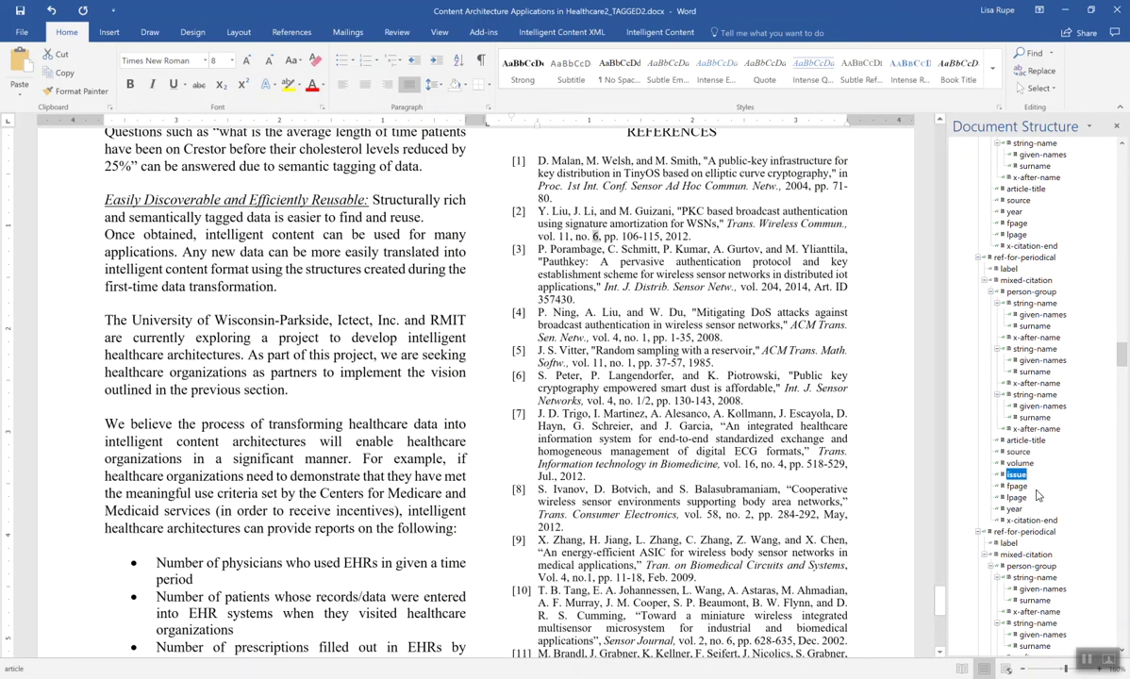
click(1018, 485)
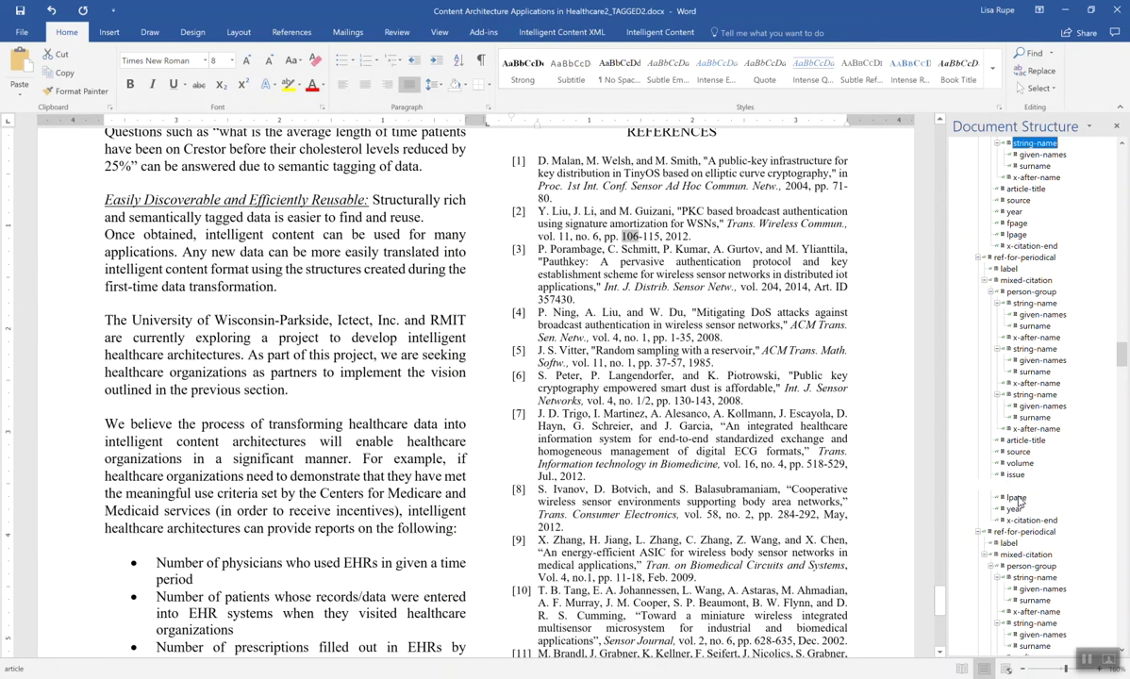
click(1017, 497)
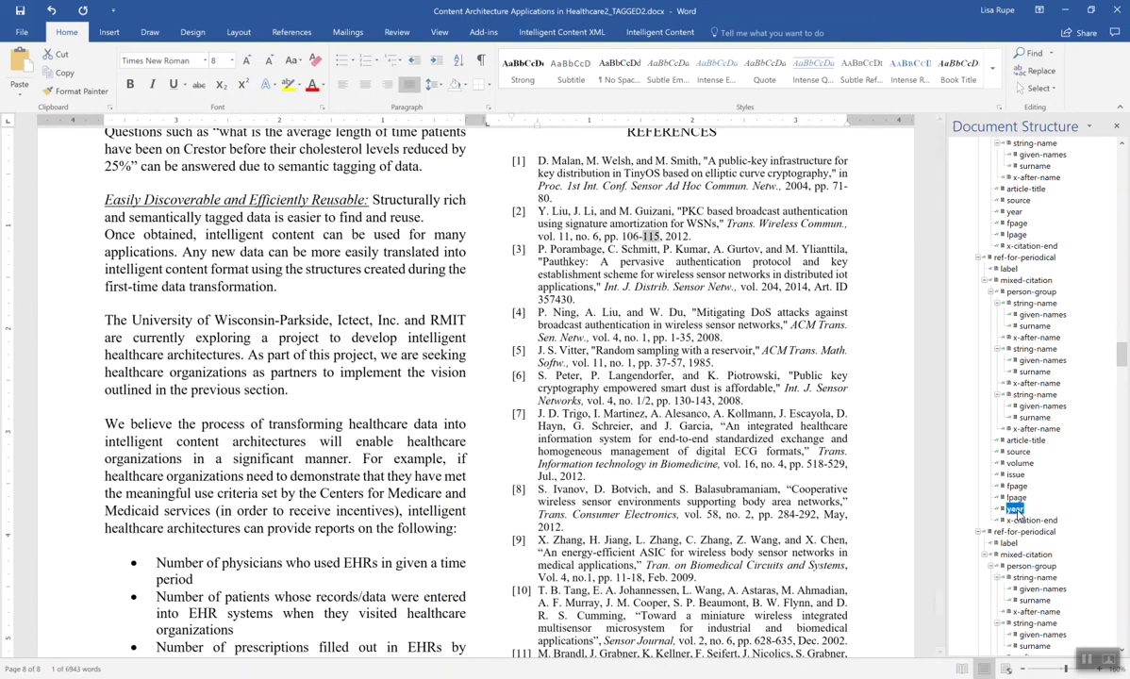
click(1015, 510)
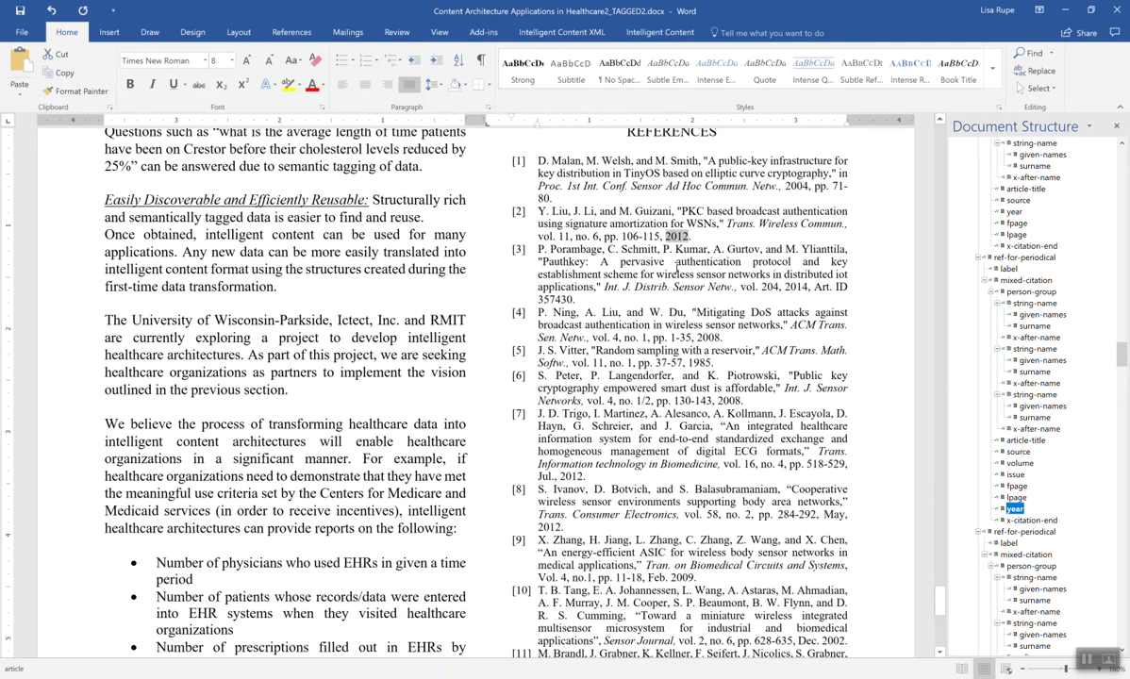
- Check reference [1]'s conference citation tag, then bring up the Intelligent Content commands
double_click(585, 186)
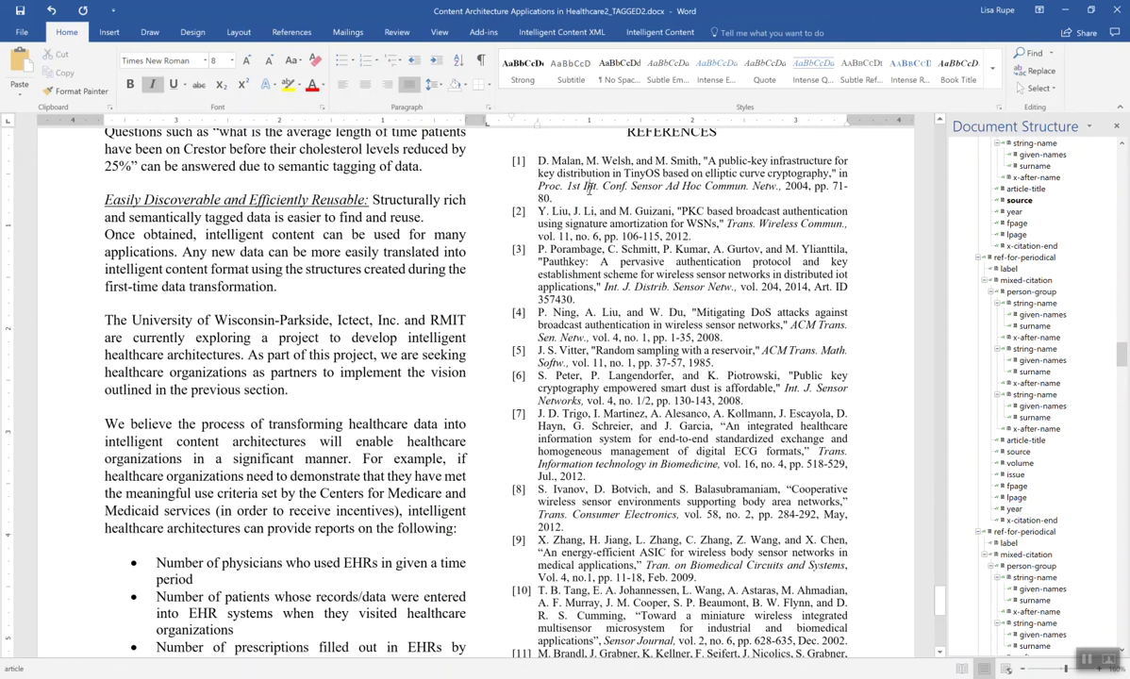
click(1121, 144)
scroll(1121, 149, up, 4)
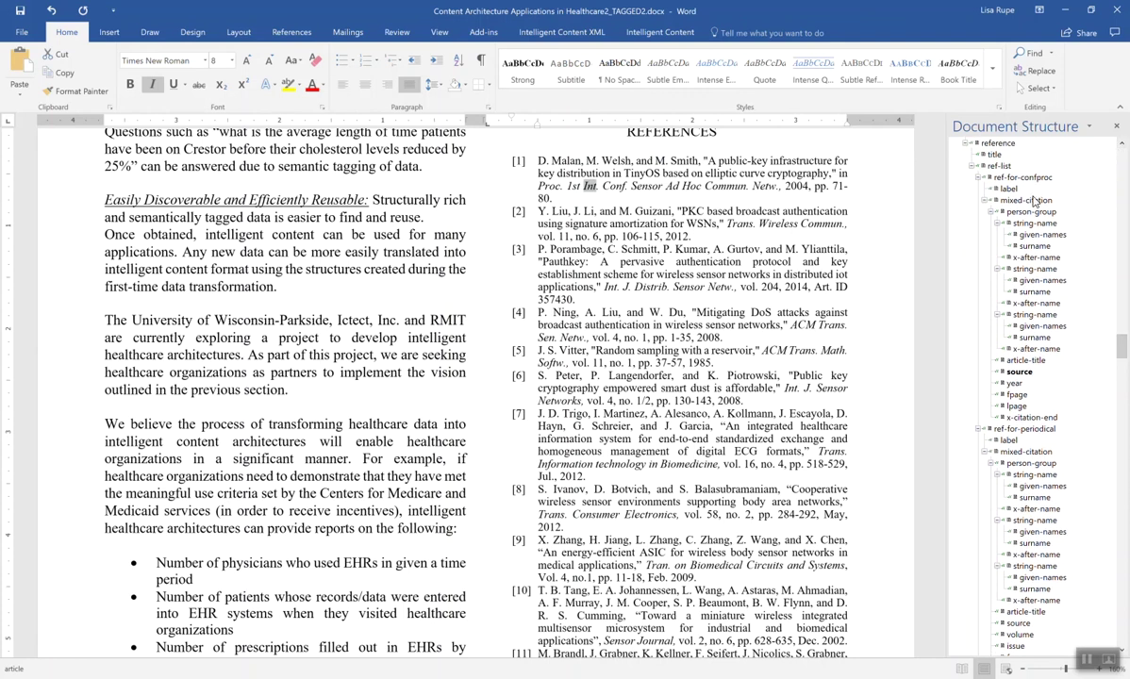
click(1018, 183)
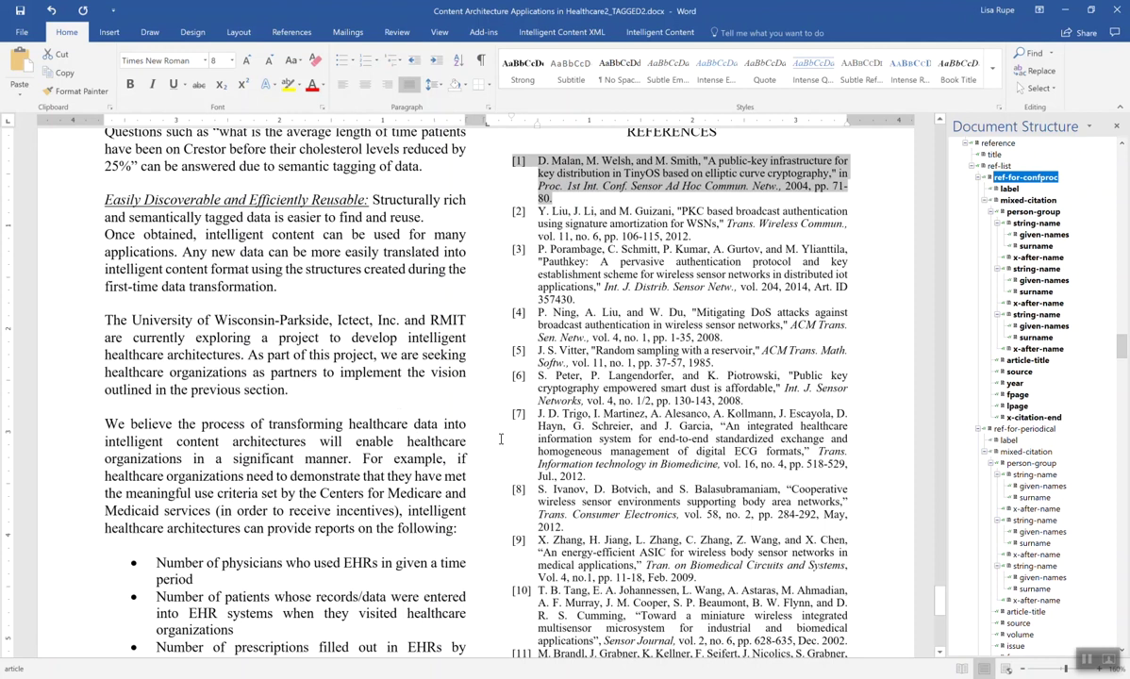
click(674, 38)
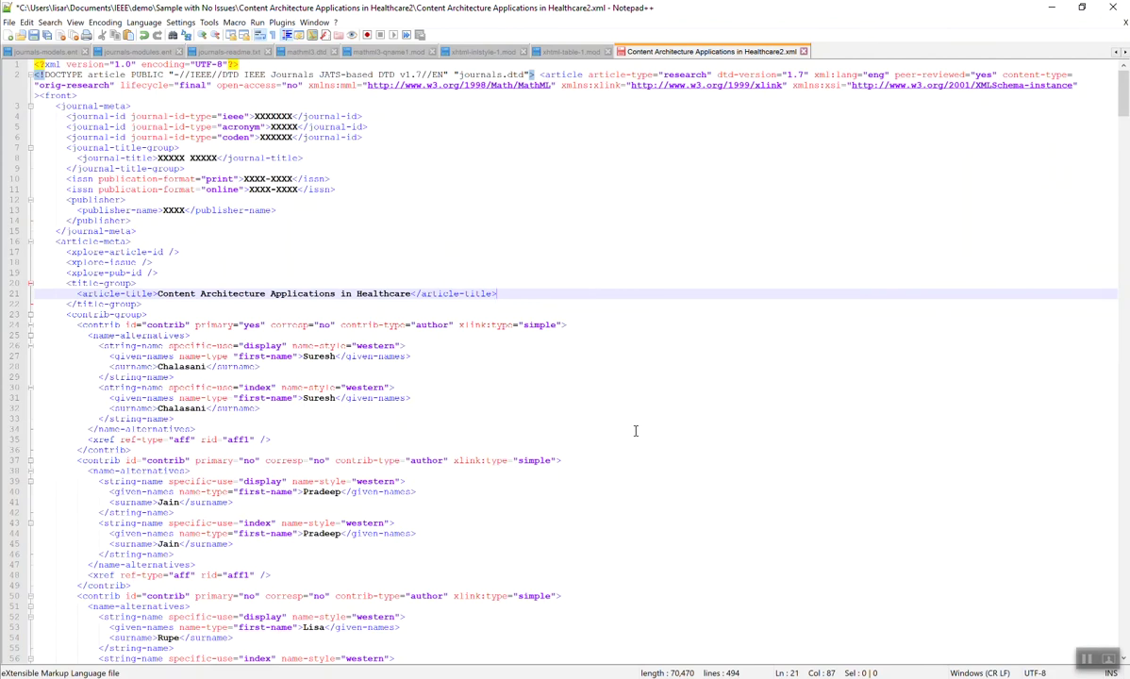
- Scroll the XML down to the ref-list showing entries ref3 through ref6
scroll(635, 431, down, 4)
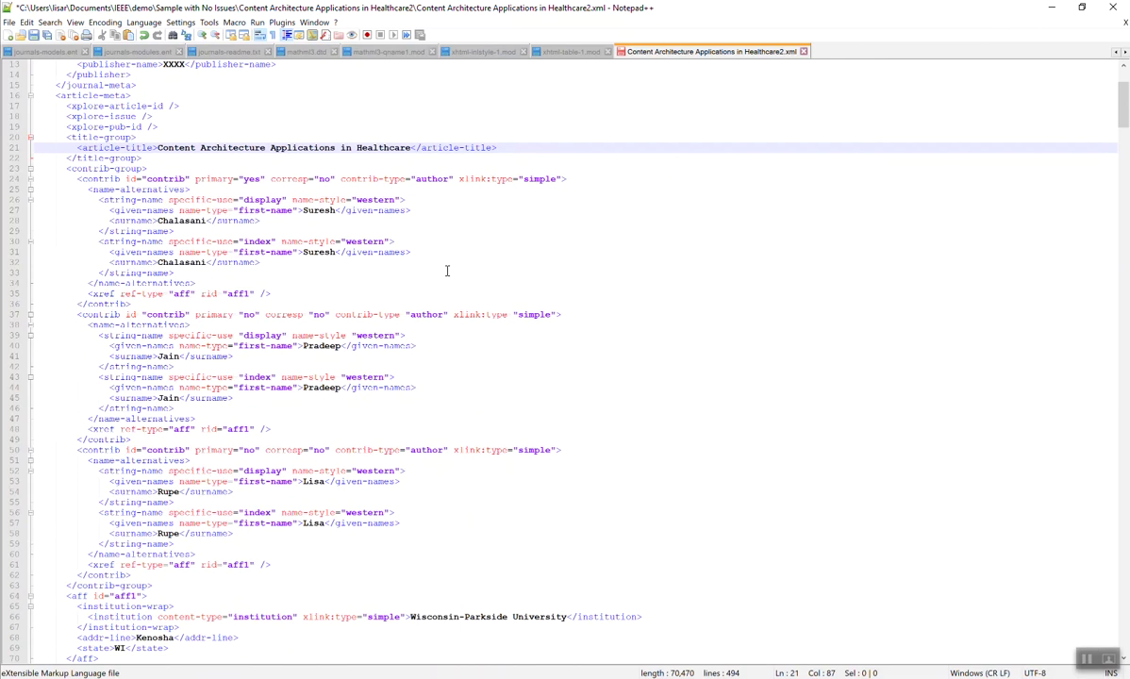
scroll(691, 534, down, 5)
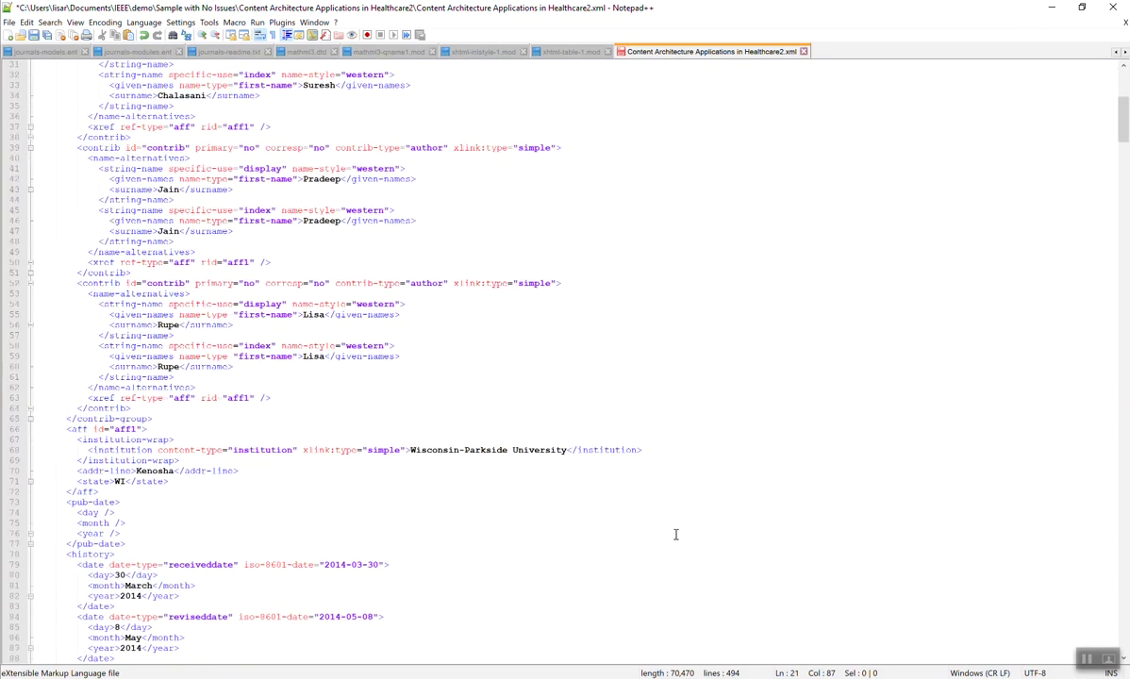
scroll(672, 528, down, 6)
scroll(656, 511, down, 2)
scroll(224, 500, down, 4)
scroll(306, 451, down, 9)
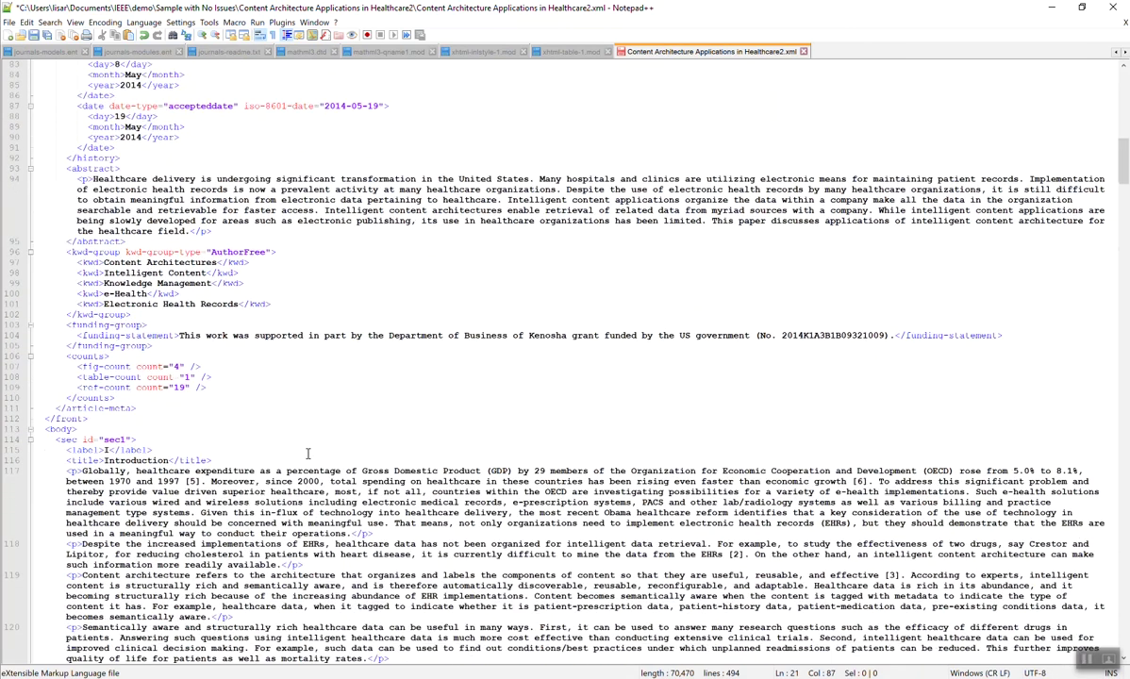
scroll(307, 454, down, 4)
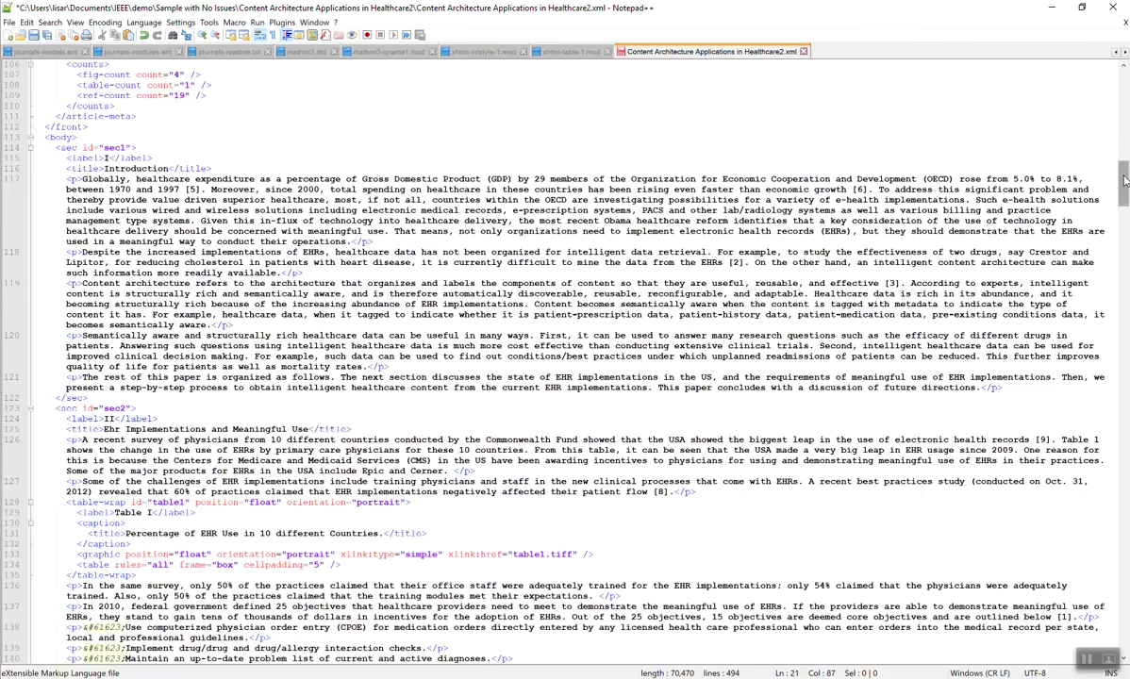
drag(1124, 180, 1098, 485)
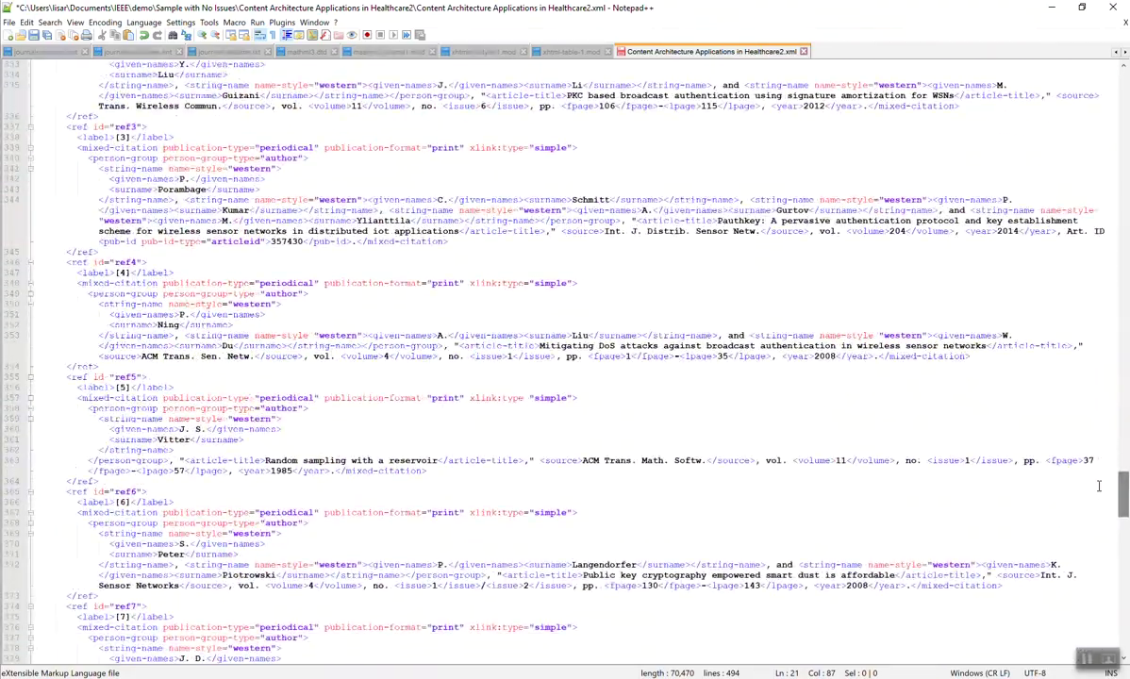